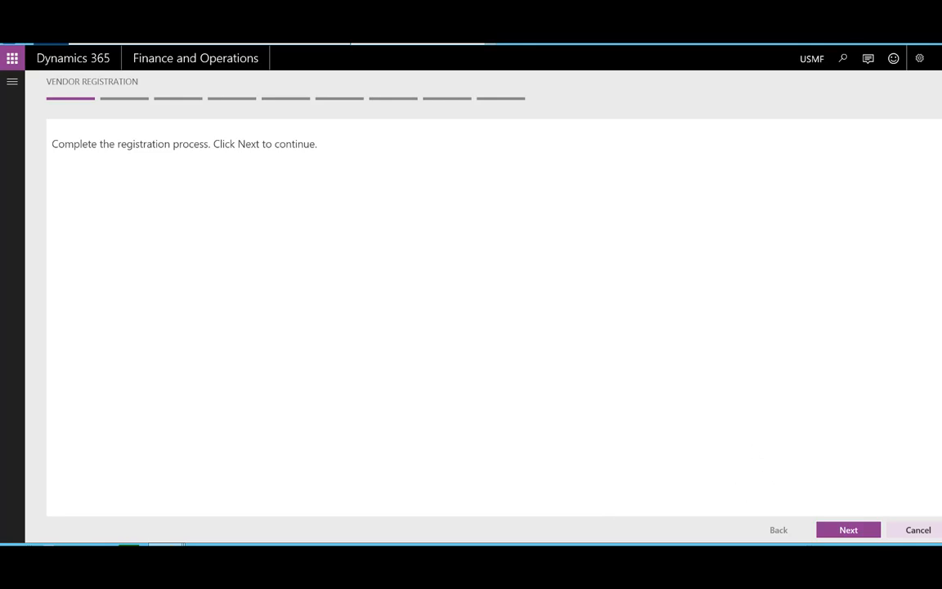
- Choose USA as the business country/region and continue past the terms and conditions
click(861, 530)
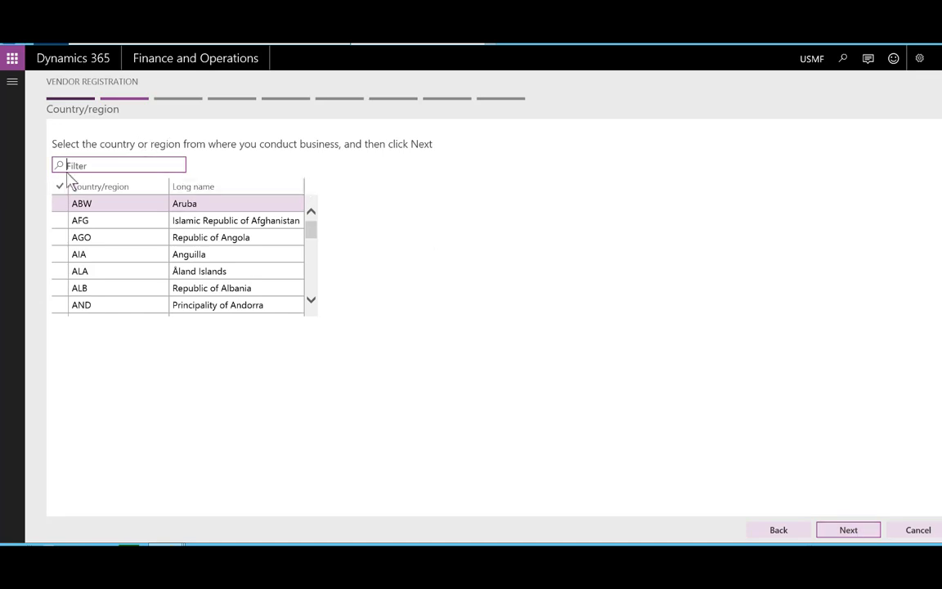
text(us)
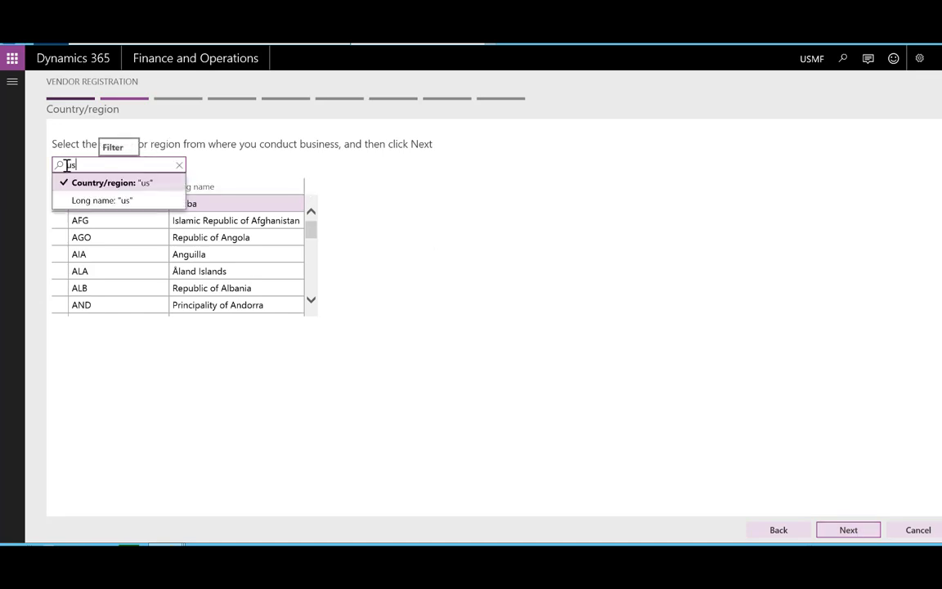
click(105, 185)
click(56, 205)
click(861, 531)
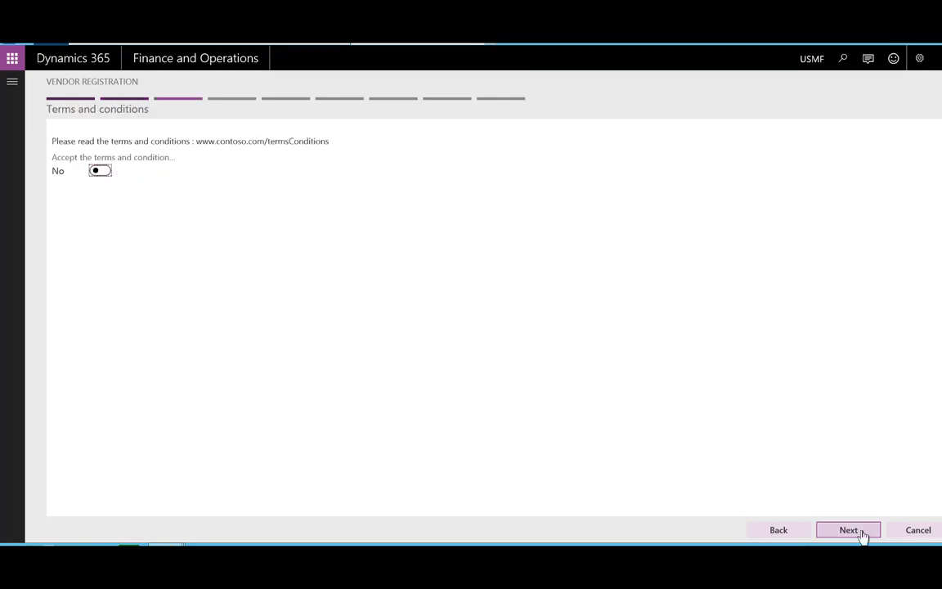
click(859, 532)
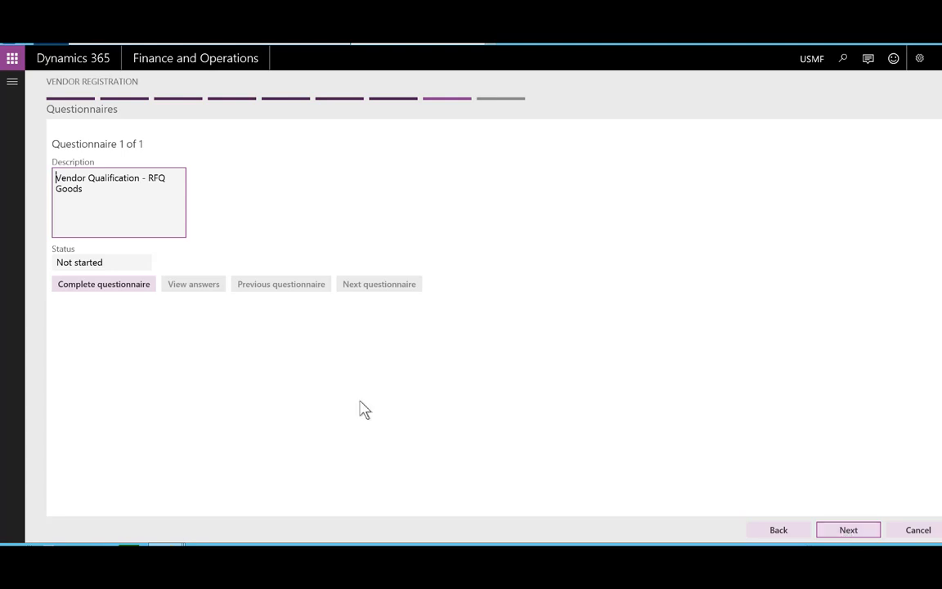
- Answer the RFQ Goods questionnaire questions with us, yes and yes
click(81, 292)
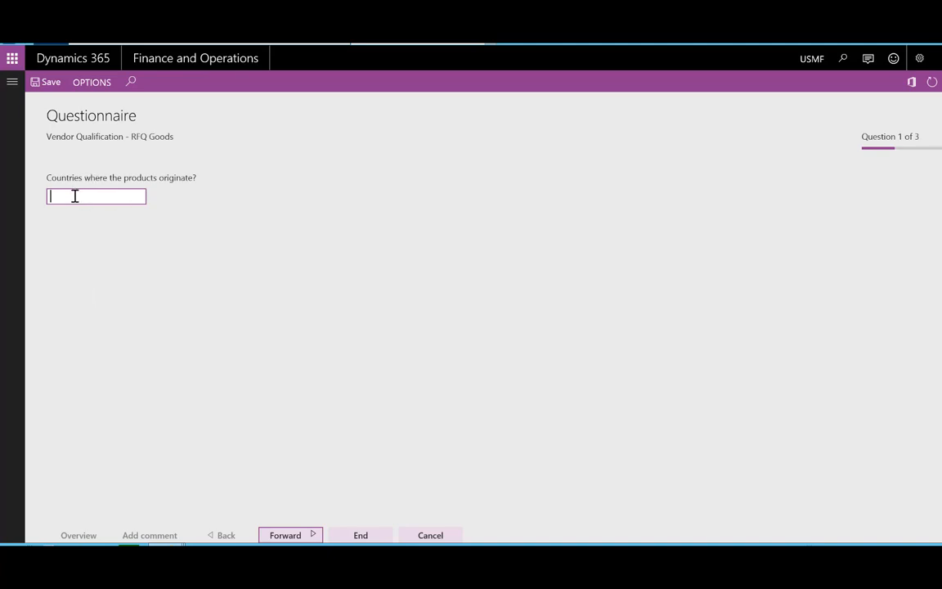
text(us)
click(310, 536)
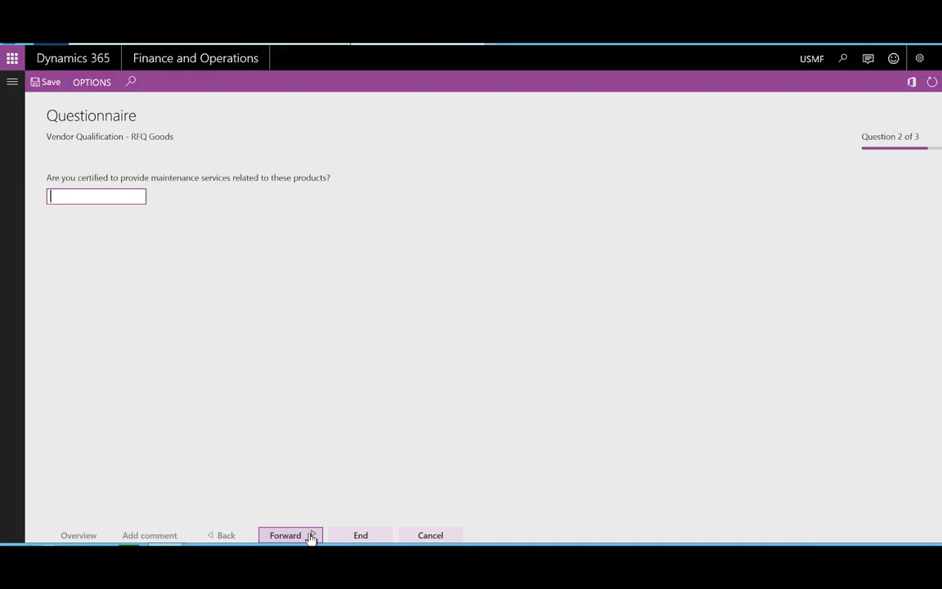
text(yes)
click(299, 537)
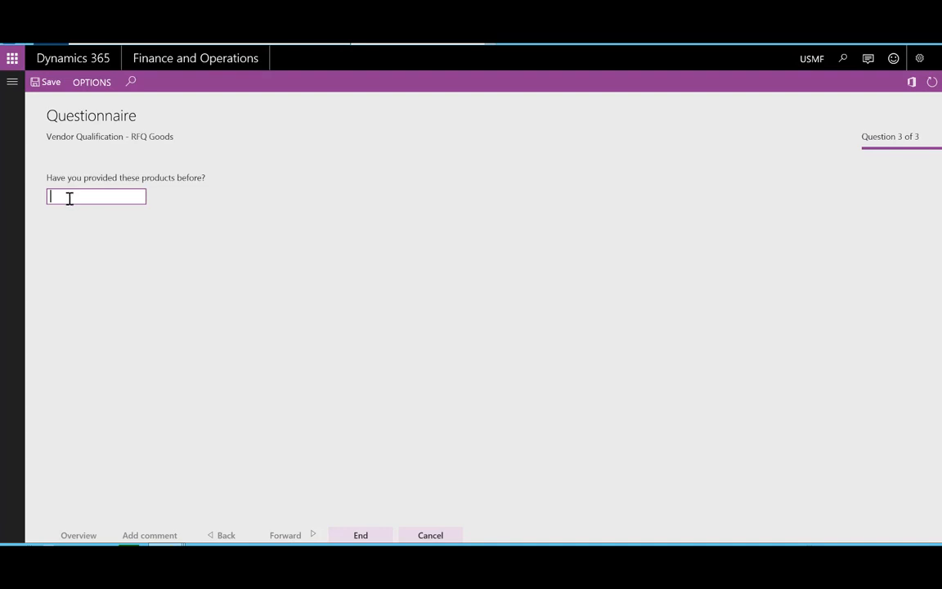
text(yes)
- Save the finished questionnaire and submit the vendor registration
click(369, 537)
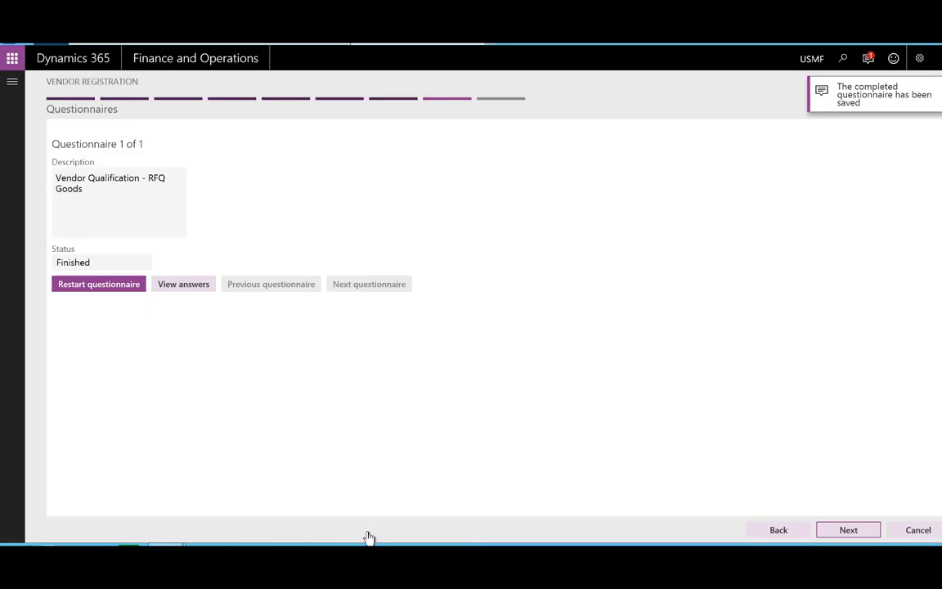
click(855, 537)
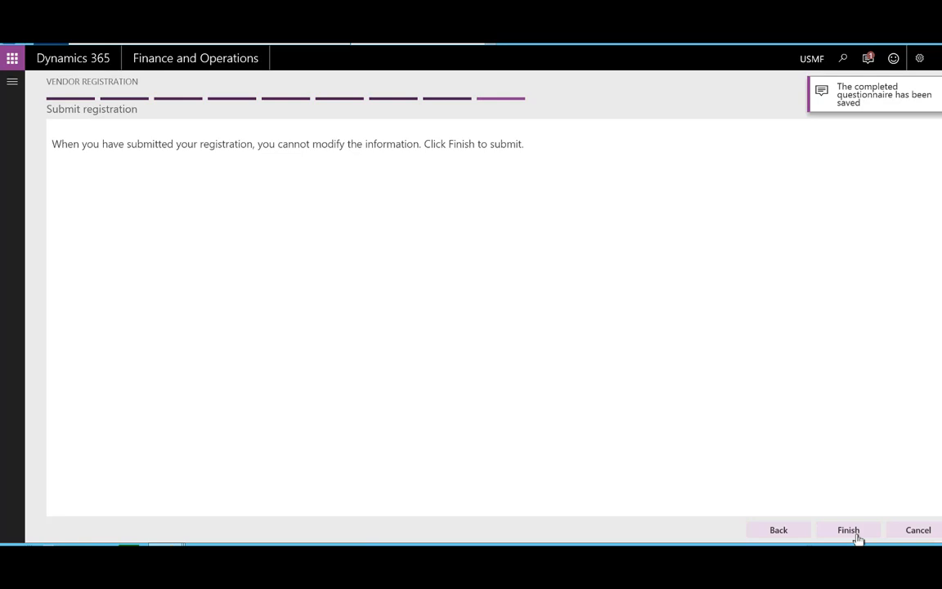
click(834, 533)
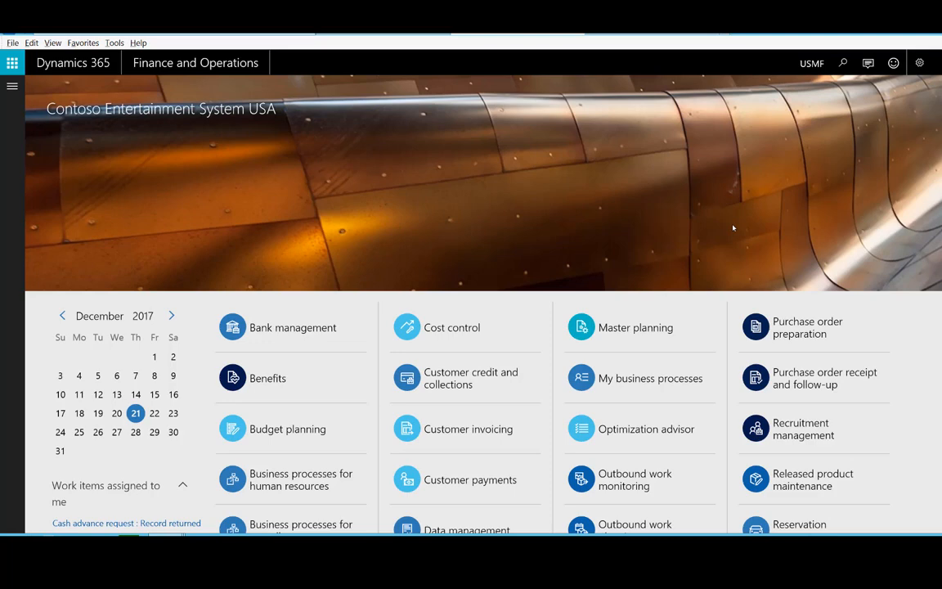
- Open the Vendor requests list under Work items assigned to me on the dashboard
scroll(733, 228, down, 3)
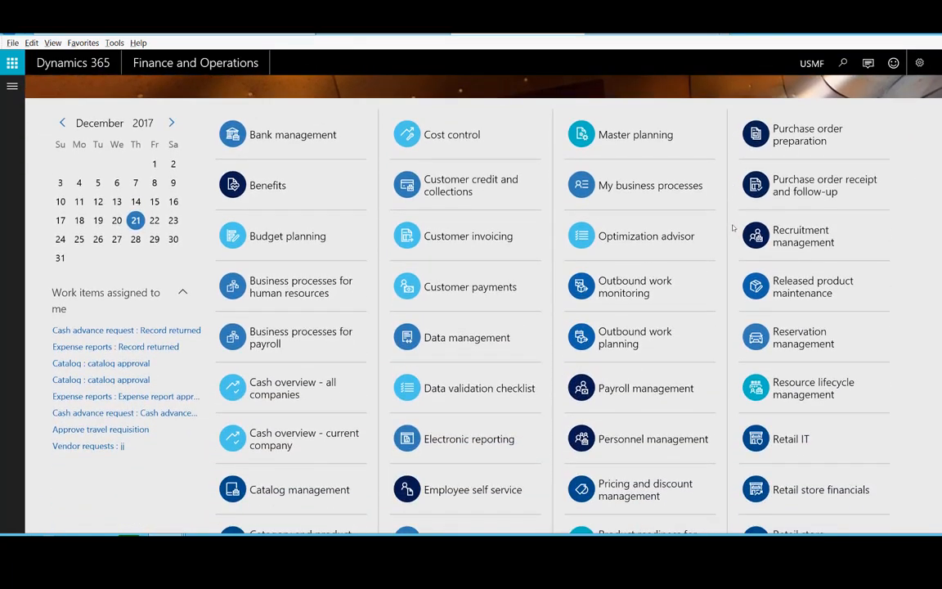
click(103, 472)
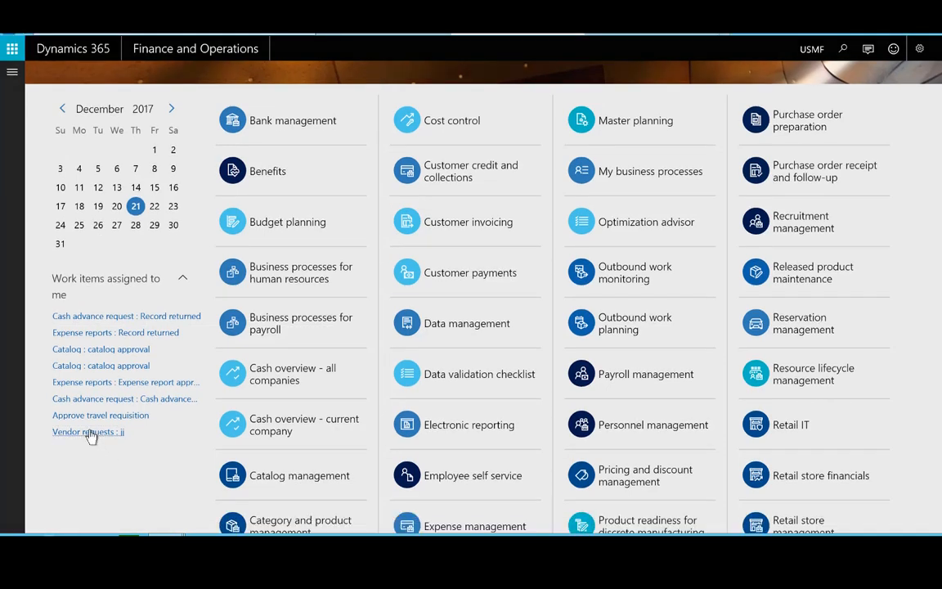
click(90, 434)
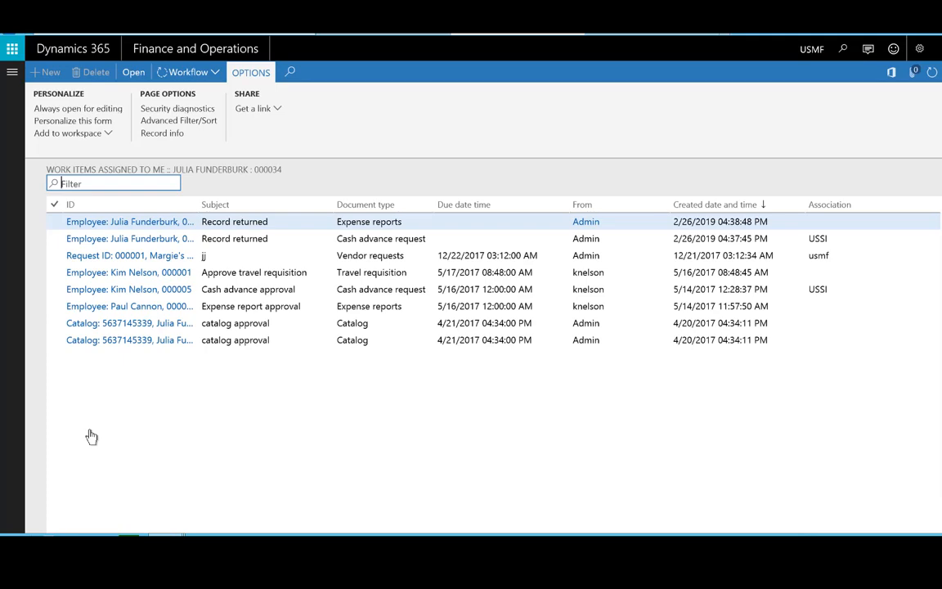
- Open Margie's Travel vendor request 000001 and expand its Contact person information
double_click(125, 257)
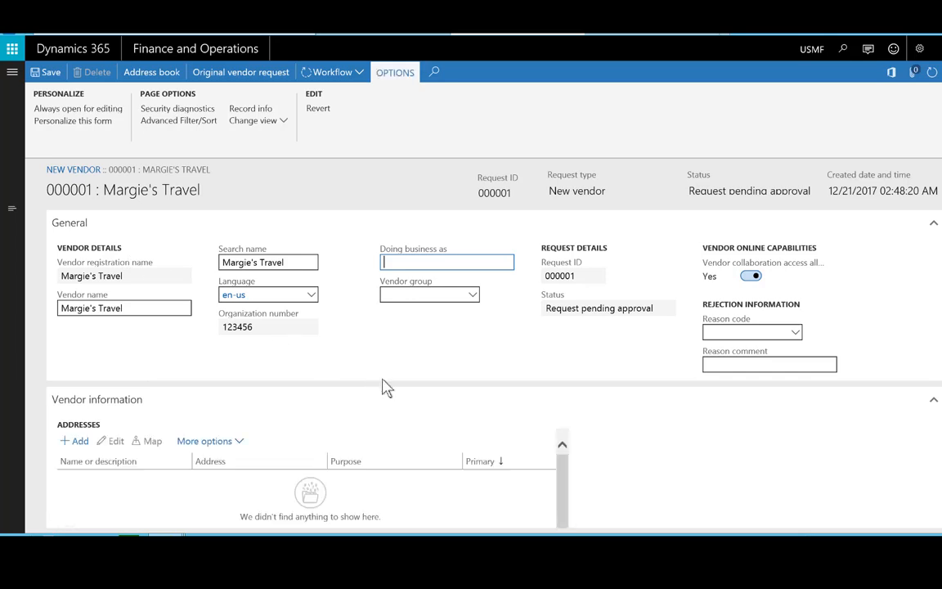
scroll(385, 386, down, 1)
scroll(386, 387, down, 2)
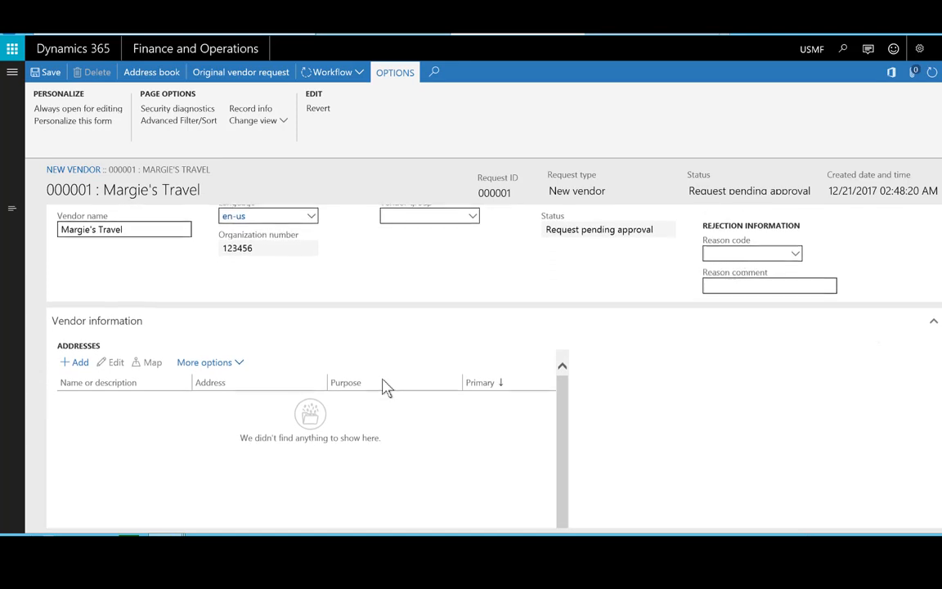
scroll(386, 387, up, 1)
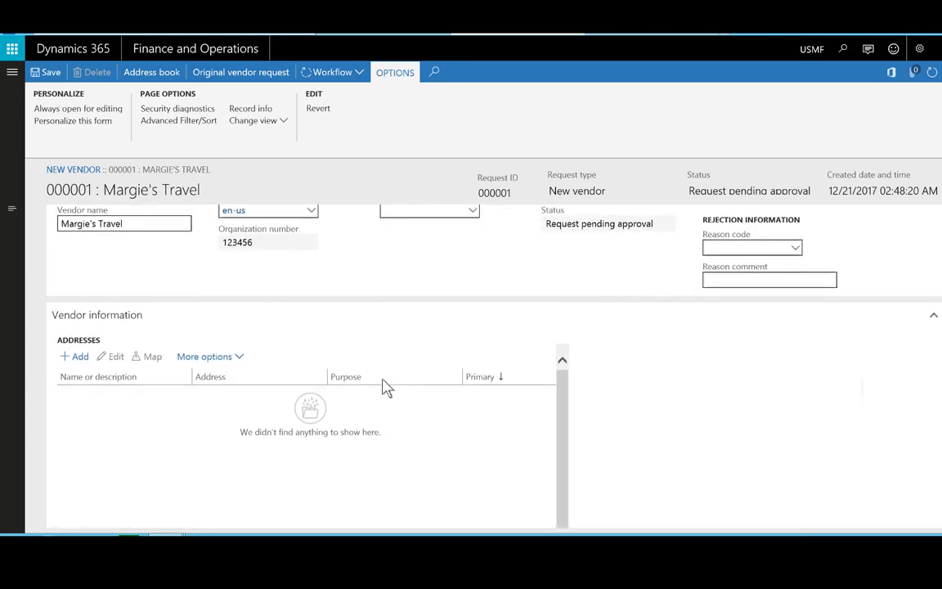
scroll(386, 387, down, 2)
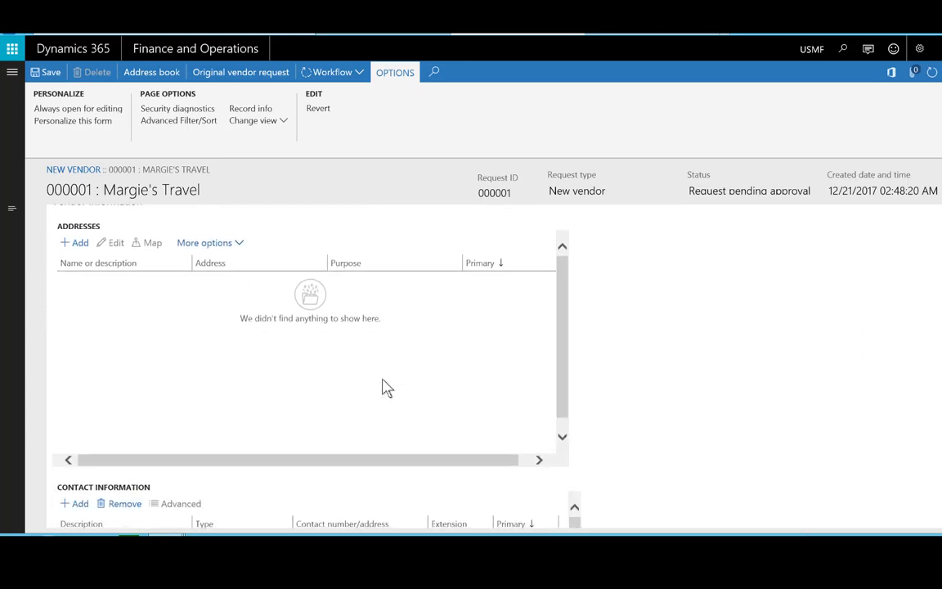
scroll(386, 386, down, 2)
scroll(385, 386, down, 2)
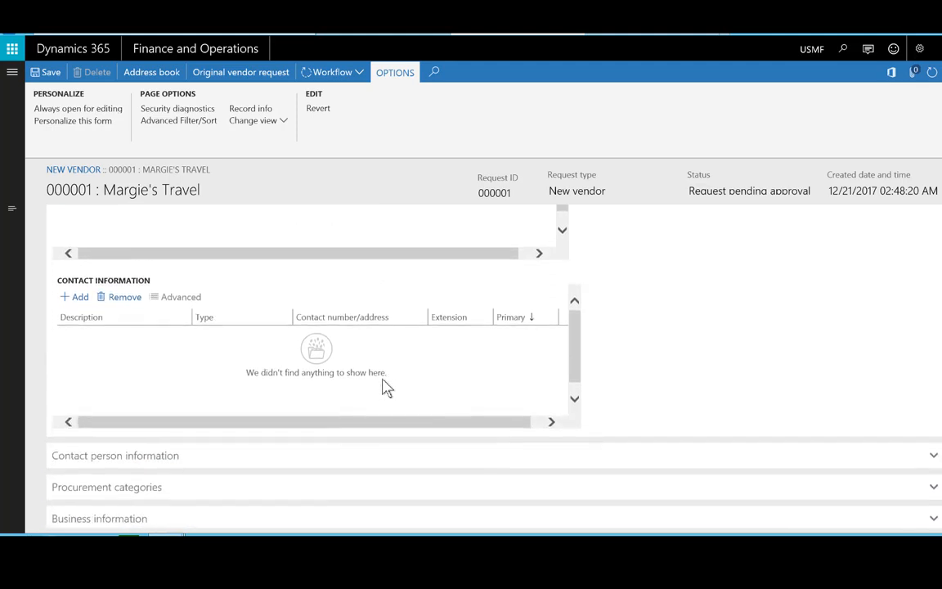
scroll(386, 389, up, 1)
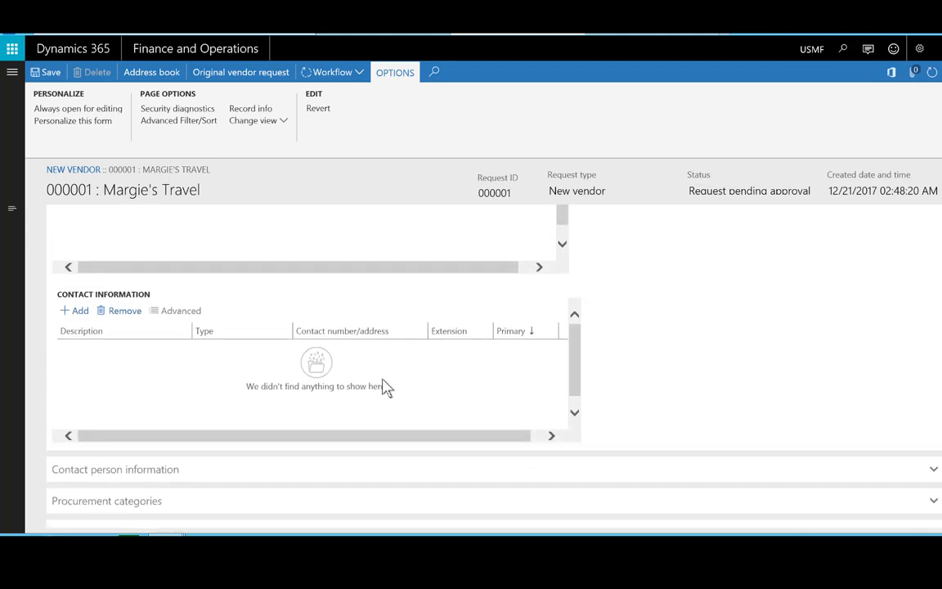
scroll(386, 387, down, 1)
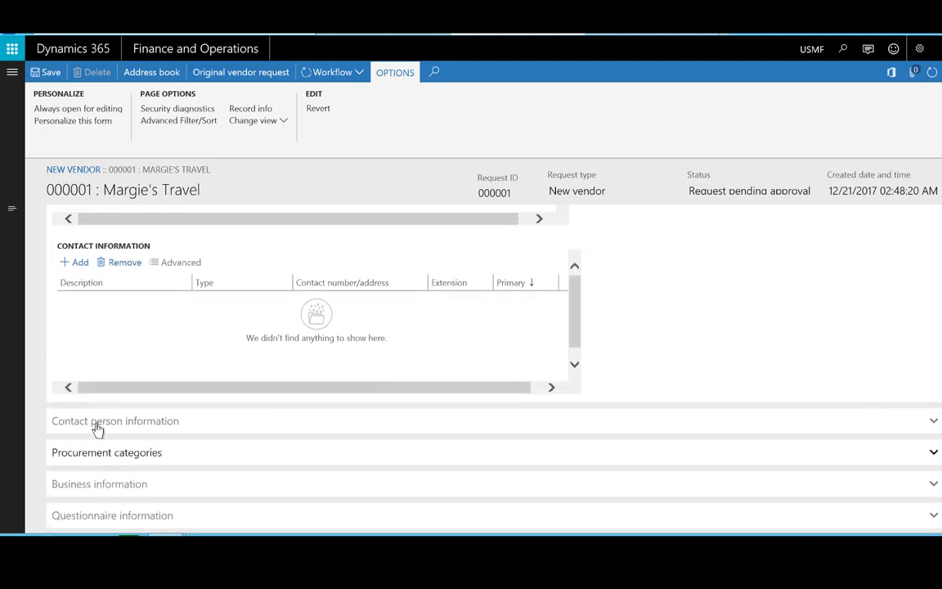
click(110, 425)
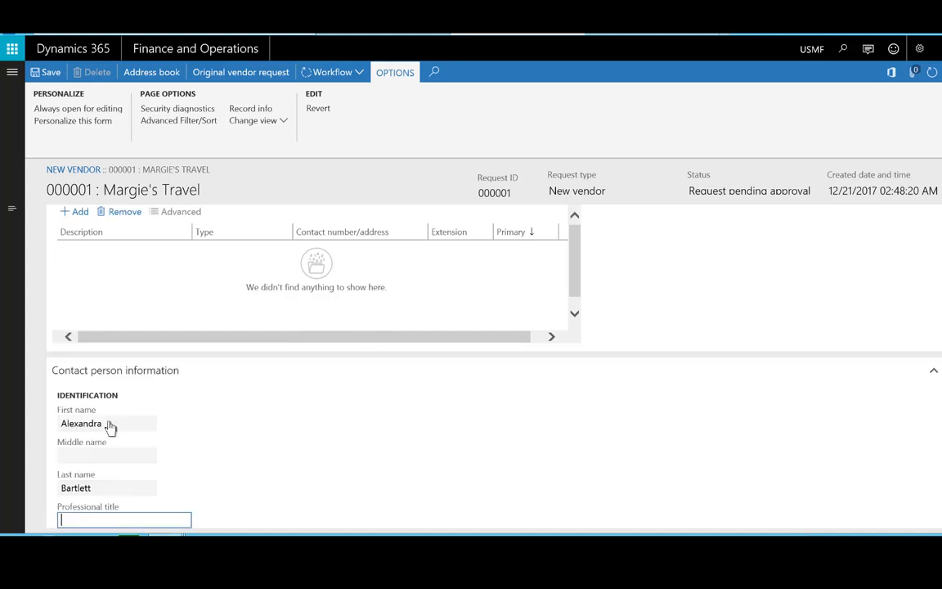
- Expand the Procurement categories, Business information and Questionnaire information FastTabs
scroll(111, 425, down, 2)
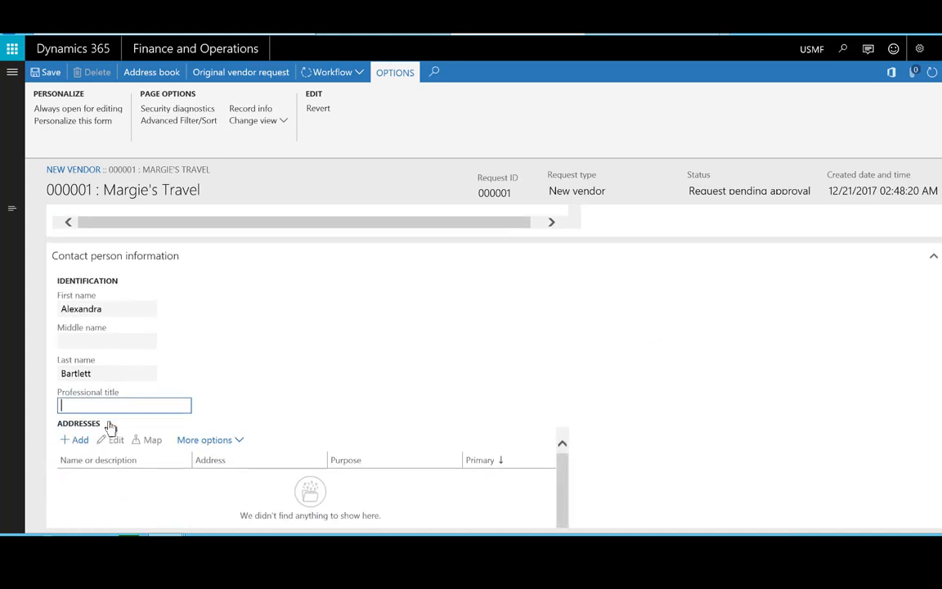
scroll(110, 425, down, 4)
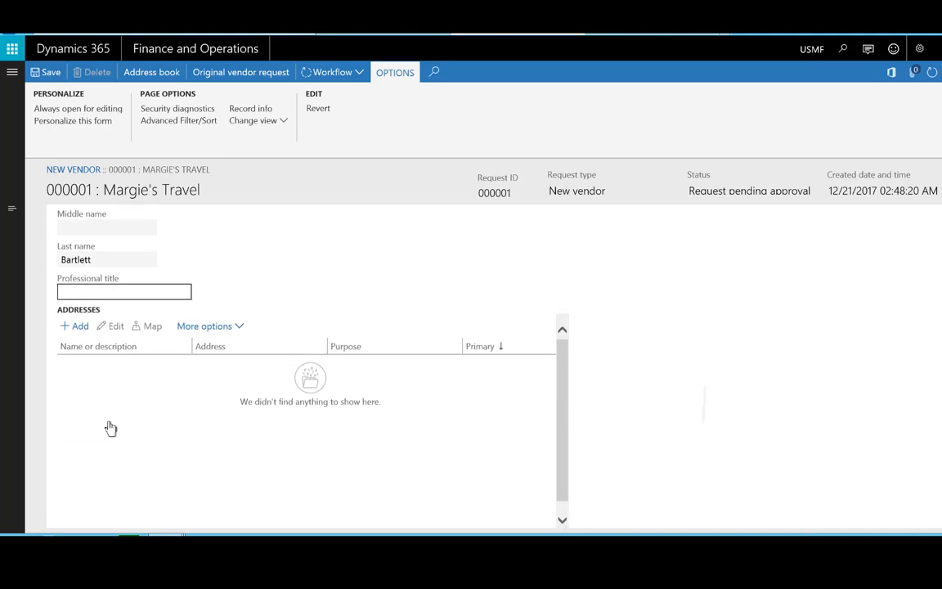
scroll(110, 425, down, 1)
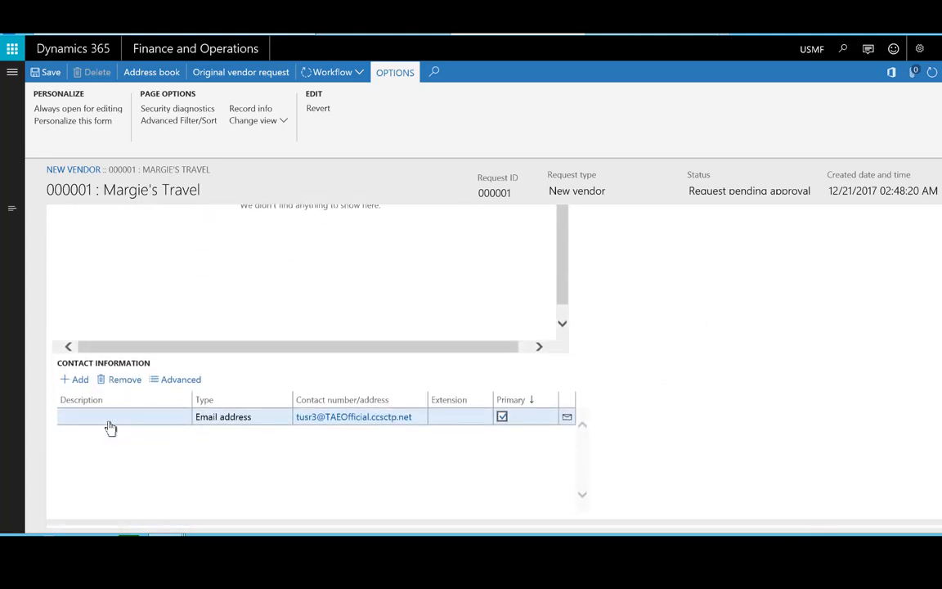
scroll(216, 521, down, 1)
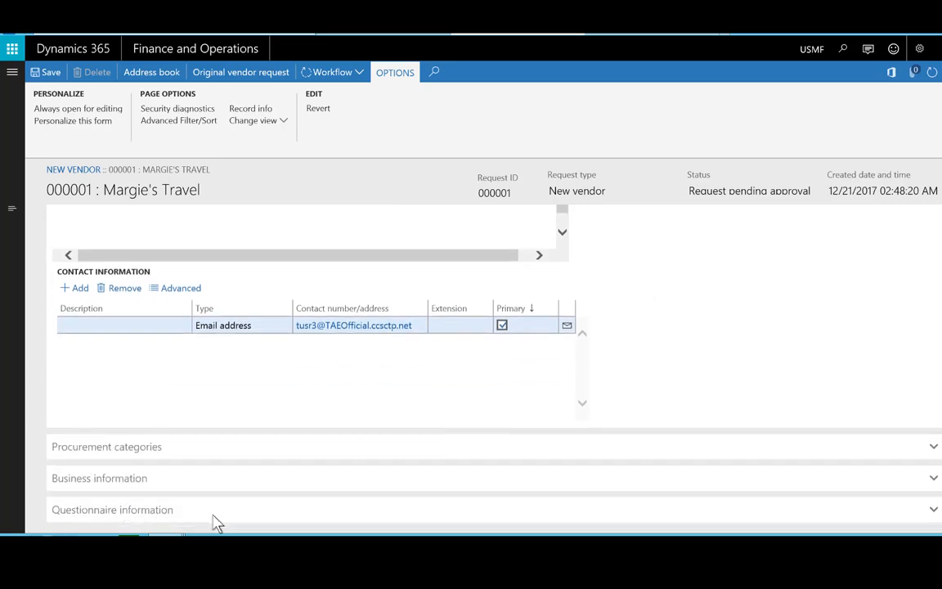
click(112, 461)
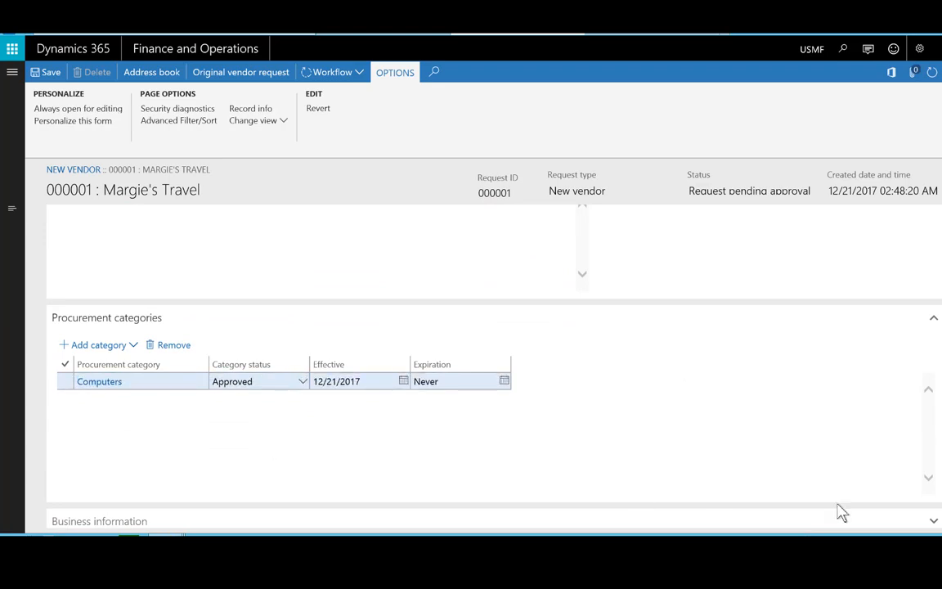
click(94, 523)
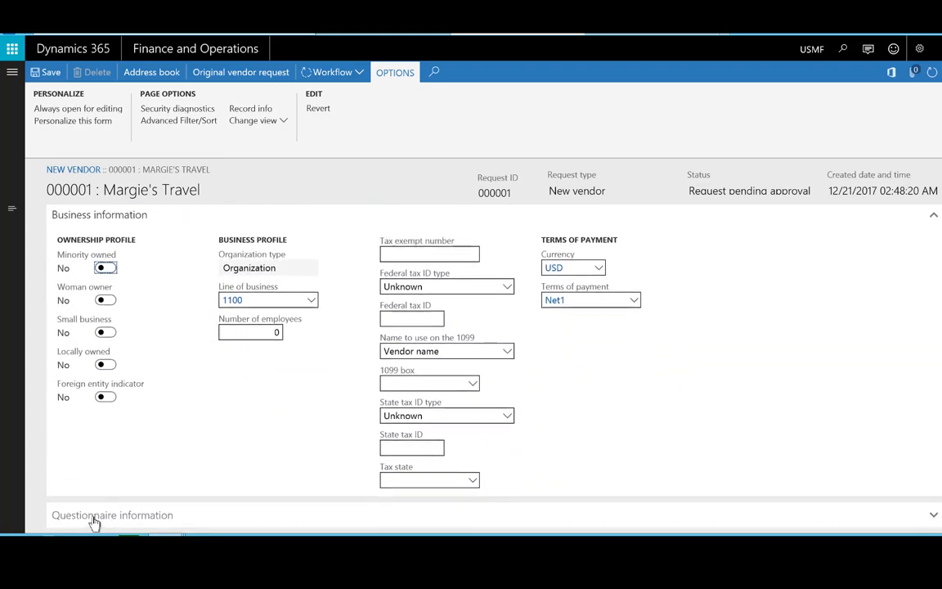
click(98, 525)
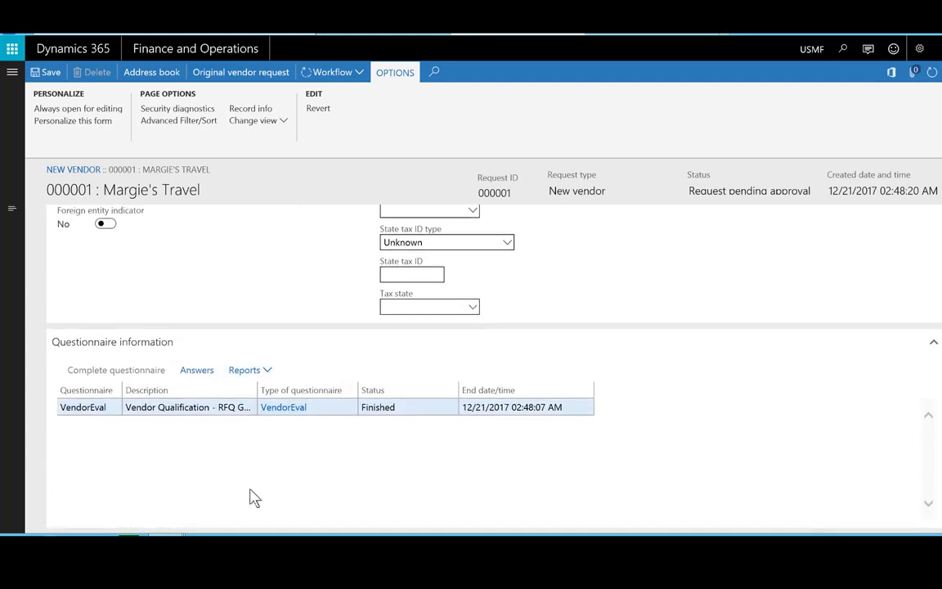
click(197, 371)
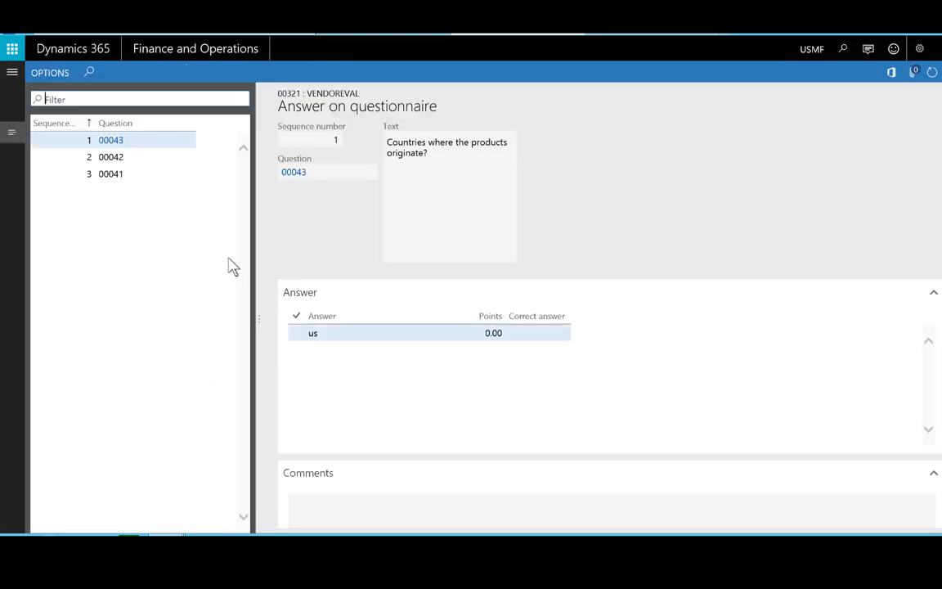
click(131, 156)
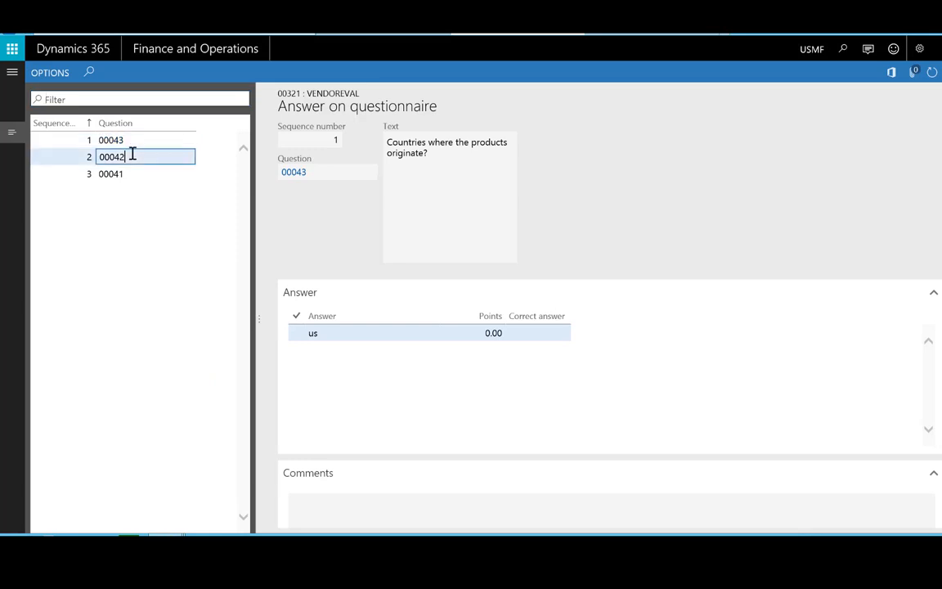
click(133, 172)
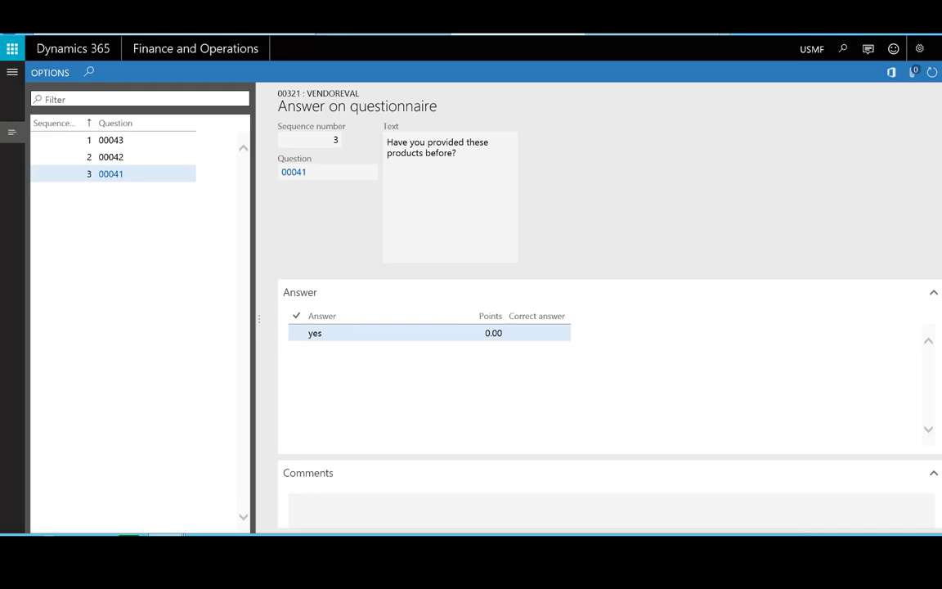
key(Escape)
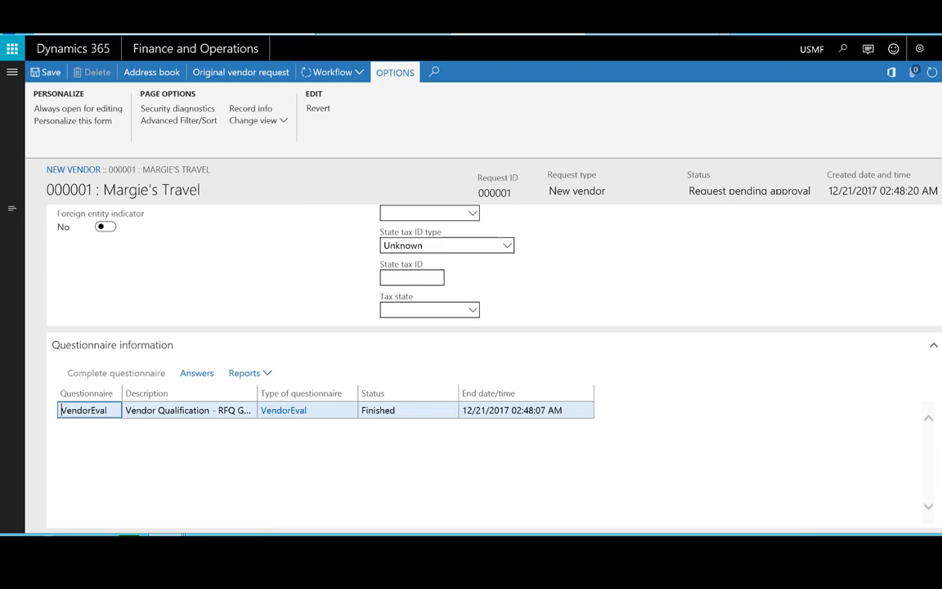
scroll(490, 351, down, 15)
- Set the vendor group to 20 (Services vendors) and show the Workflow approval options
scroll(491, 352, up, 15)
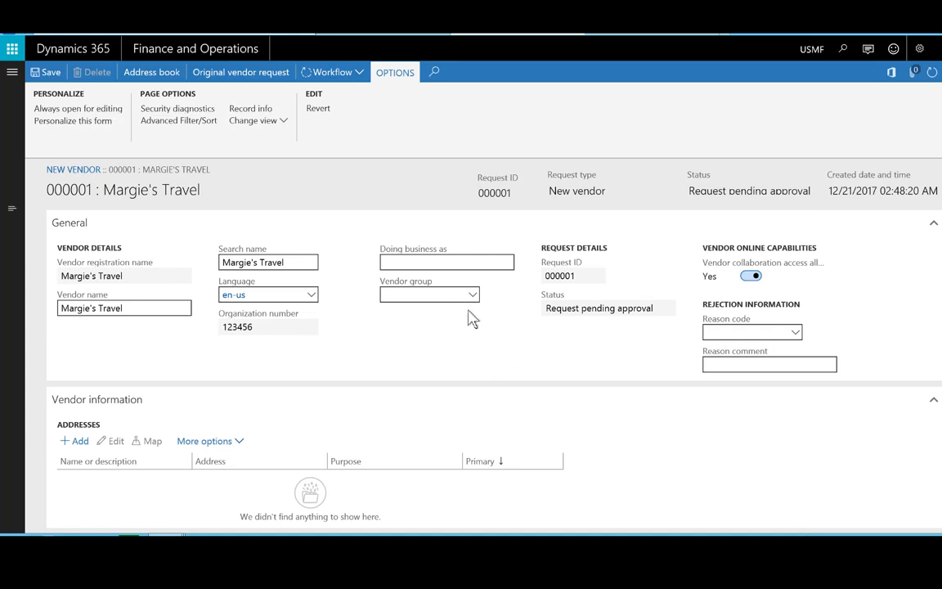
click(473, 303)
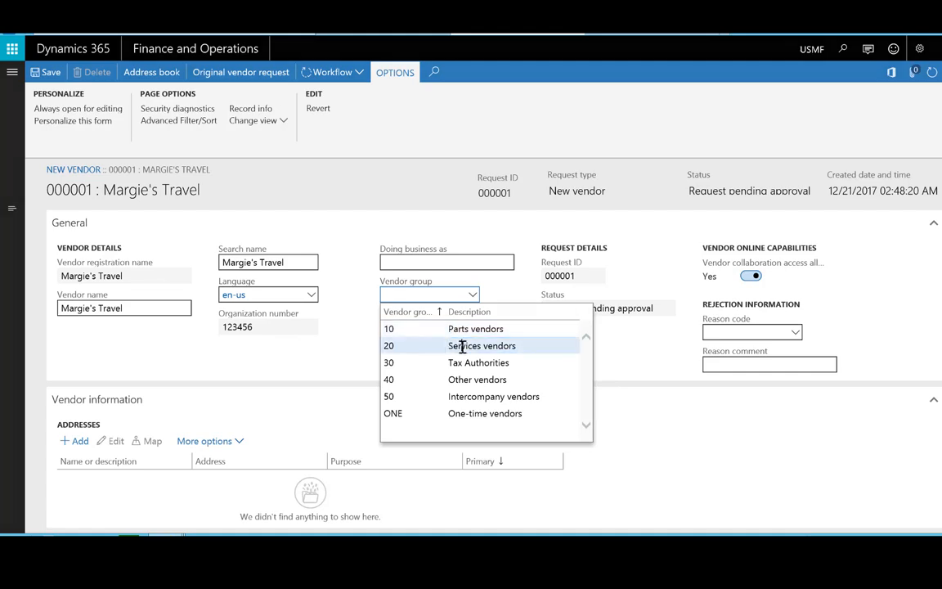
click(463, 347)
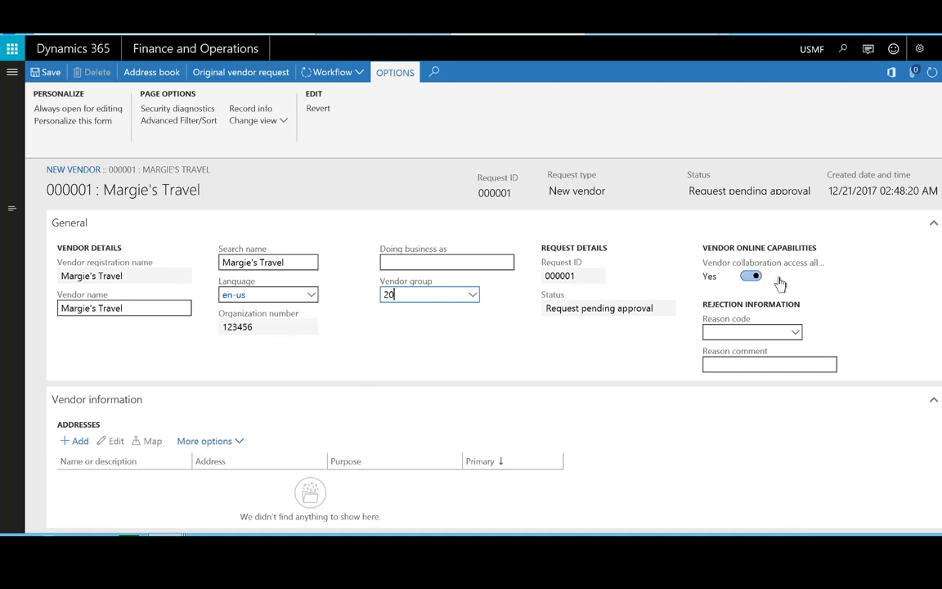
click(350, 74)
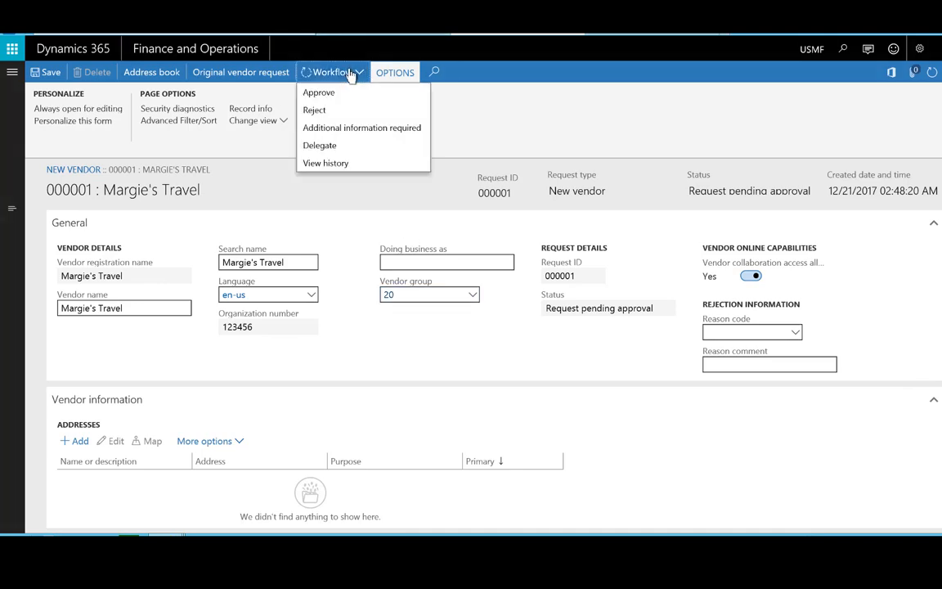